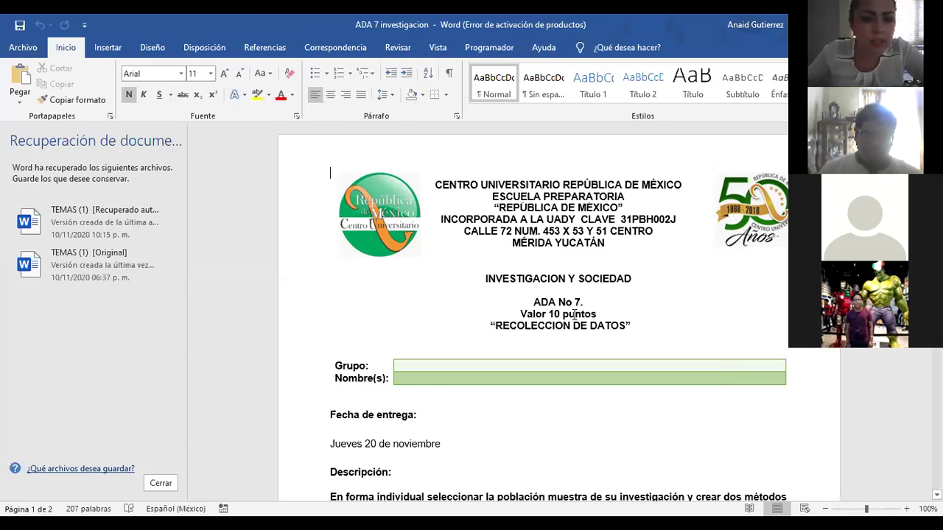
# Step: Replace "Jueves 20" with "23" in the date under Fecha de entrega
pyautogui.scroll(-2, 515, 257)
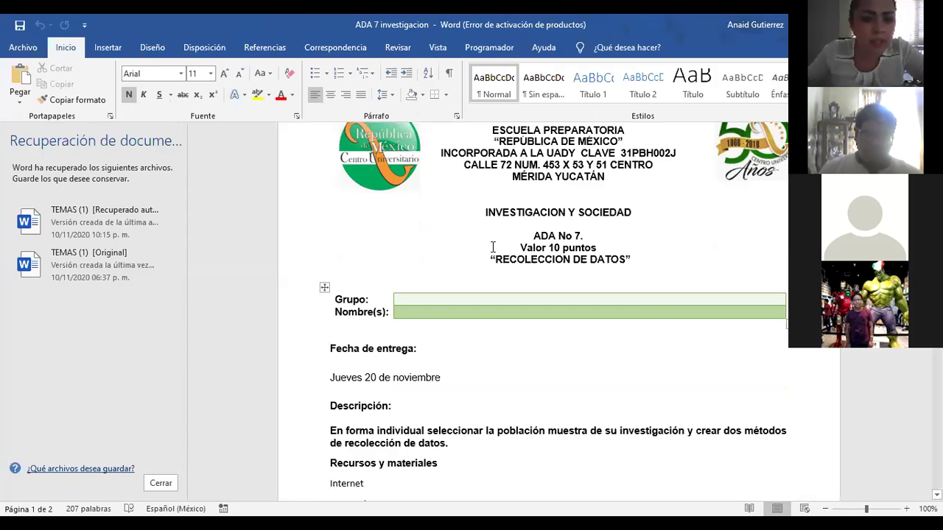
pyautogui.click(380, 378)
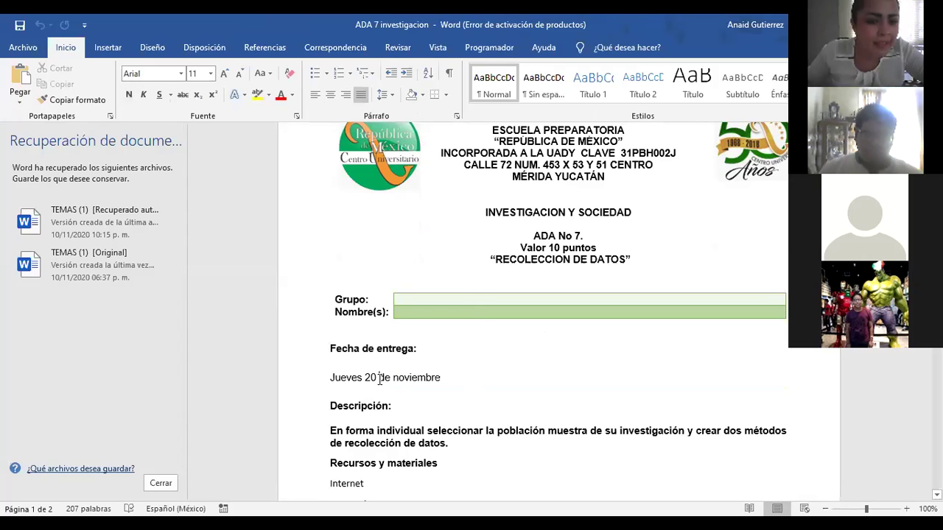
pyautogui.press('BackSpace')
pyautogui.press('BackSpace')
pyautogui.press('BackSpace')
pyautogui.press('BackSpace')
pyautogui.press('BackSpace')
pyautogui.press('BackSpace')
pyautogui.press('BackSpace')
pyautogui.press('BackSpace')
pyautogui.press('BackSpace')
pyautogui.press('BackSpace')
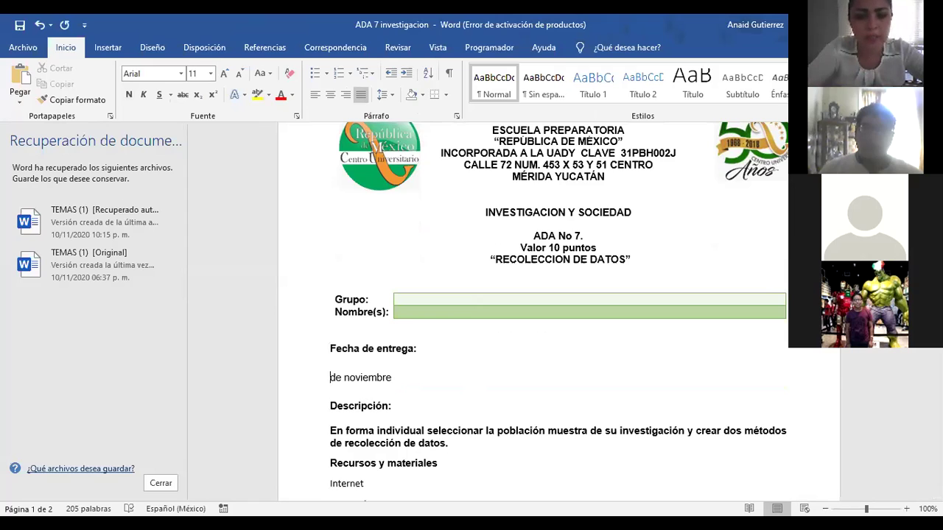
pyautogui.write('23')
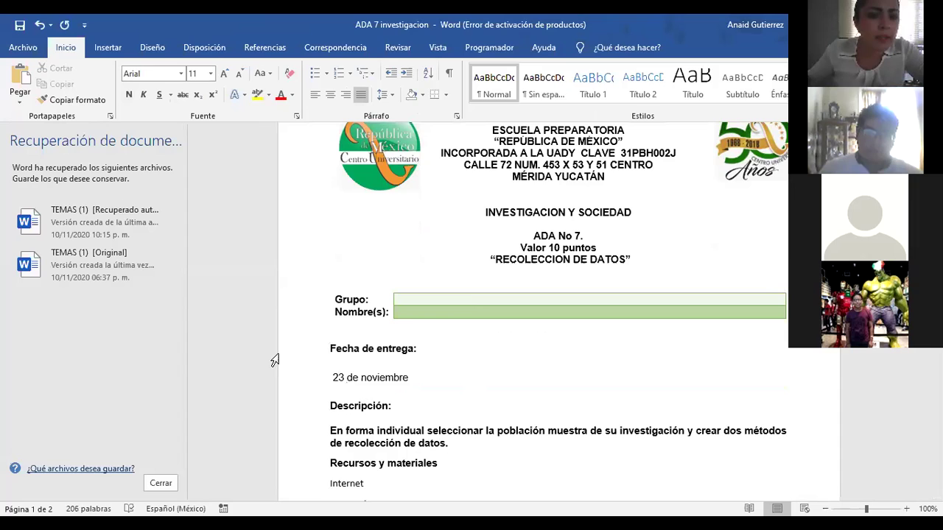
# Step: Insert the weekday "Lunes" before "23 de noviembre" in the delivery date
pyautogui.click(331, 377)
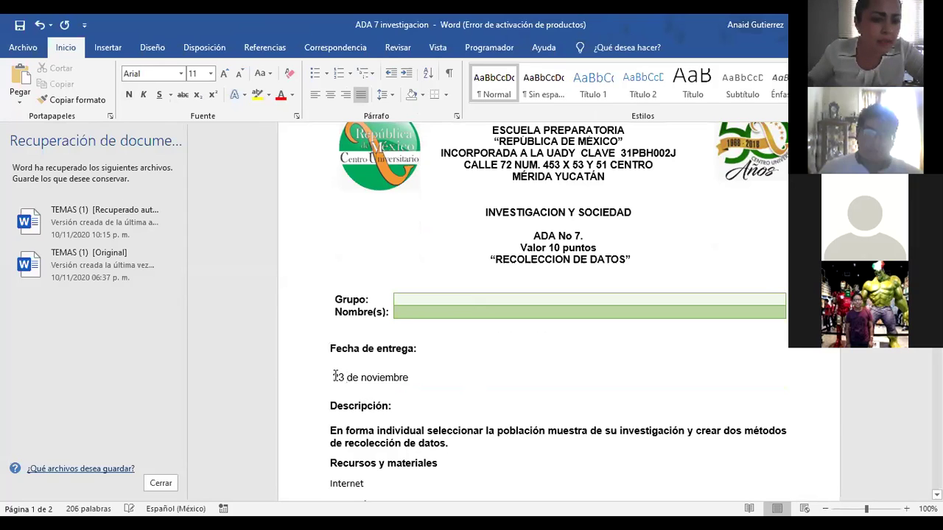
pyautogui.write('lu')
pyautogui.press('BackSpace')
pyautogui.press('BackSpace')
pyautogui.write('Lunes')
pyautogui.press('BackSpace')
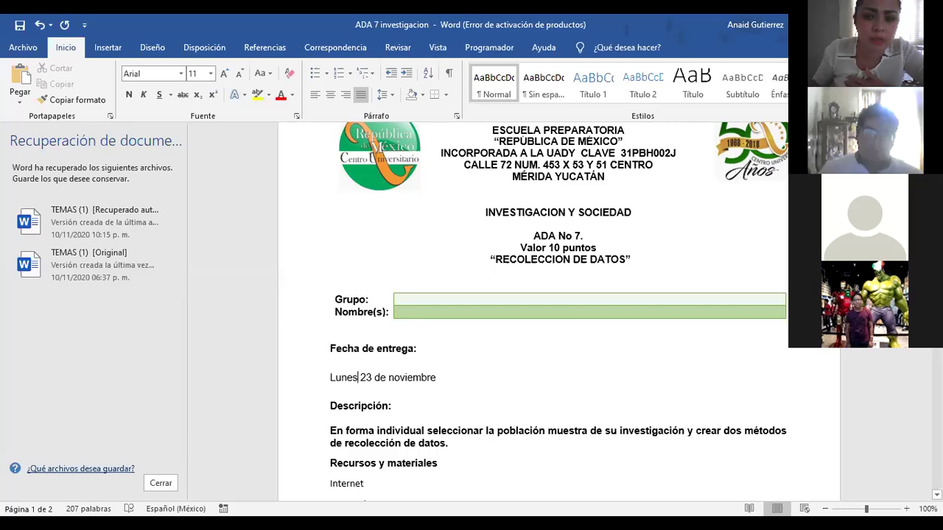
# Step: Insert "una cuartilla" after "investigación" in the Descripción paragraph
pyautogui.scroll(2, 560, 309)
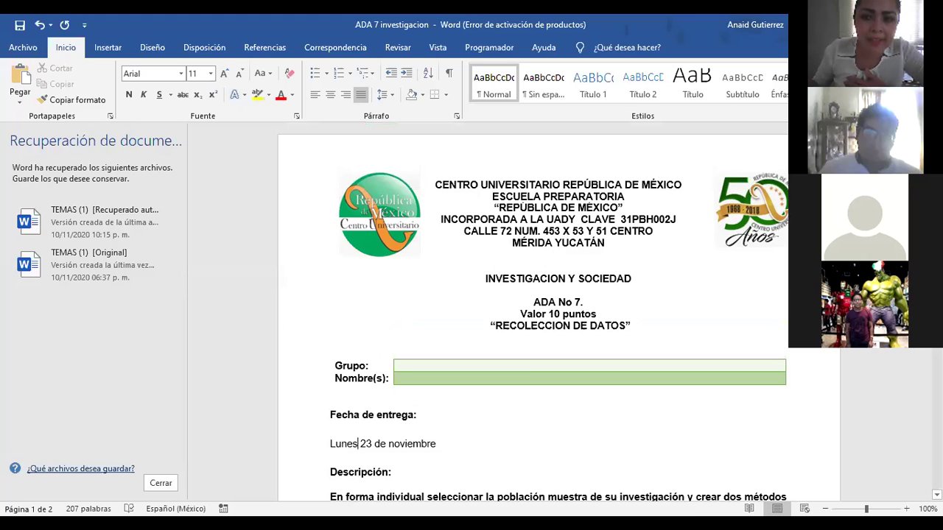
pyautogui.scroll(-3, 742, 467)
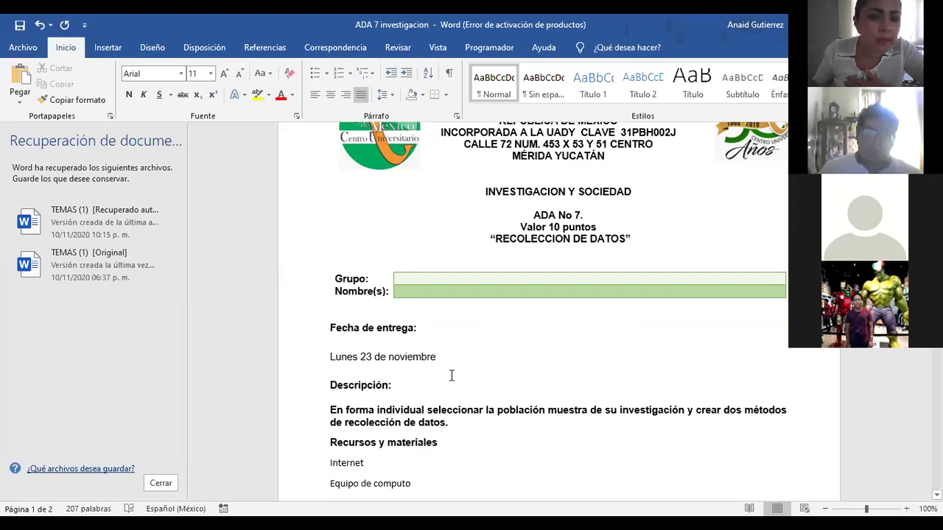
pyautogui.click(477, 370)
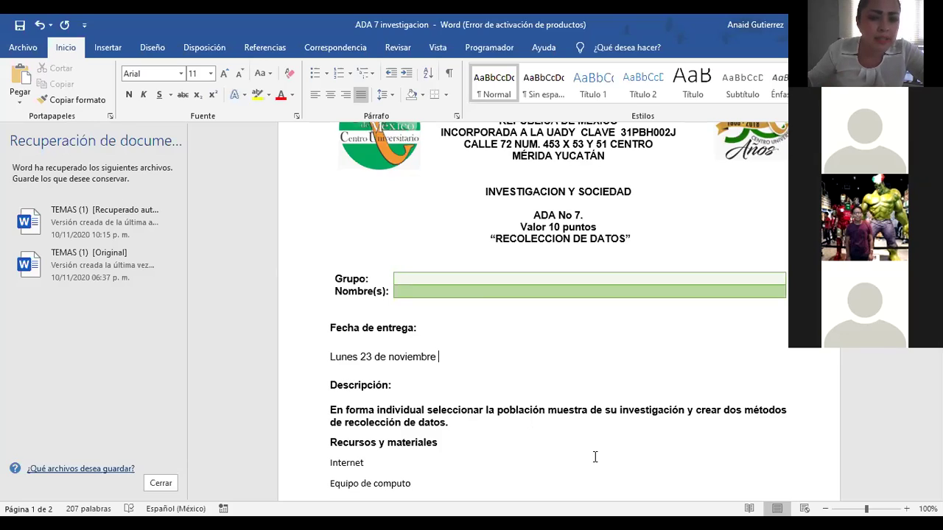
pyautogui.click(688, 412)
pyautogui.write('u')
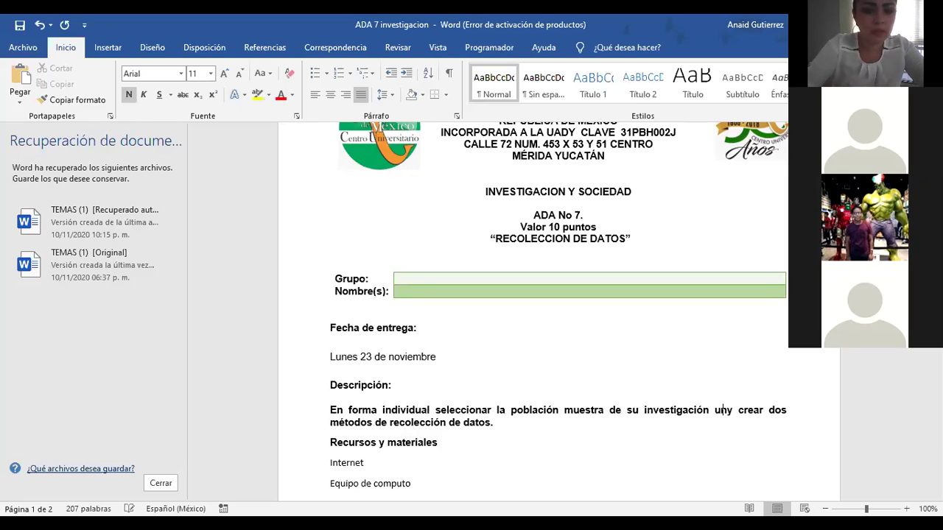
pyautogui.write('na cua')
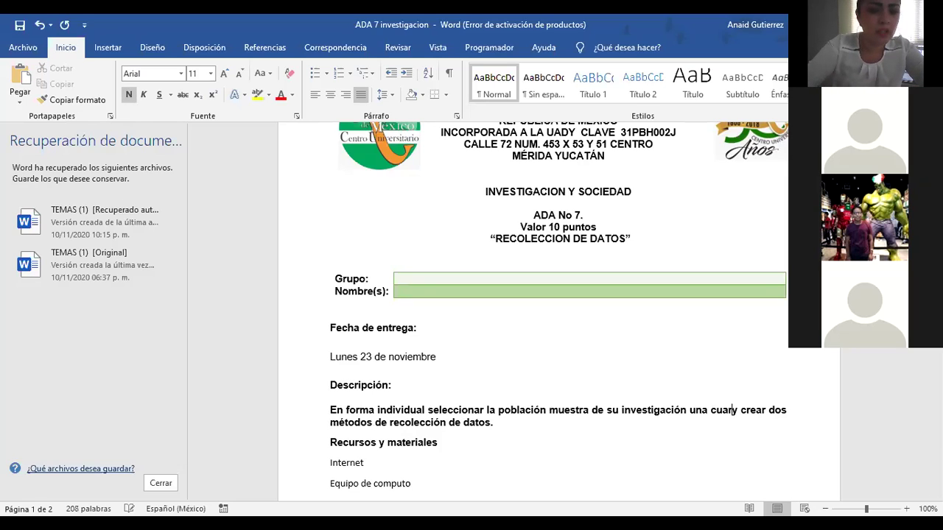
pyautogui.write('rtilla')
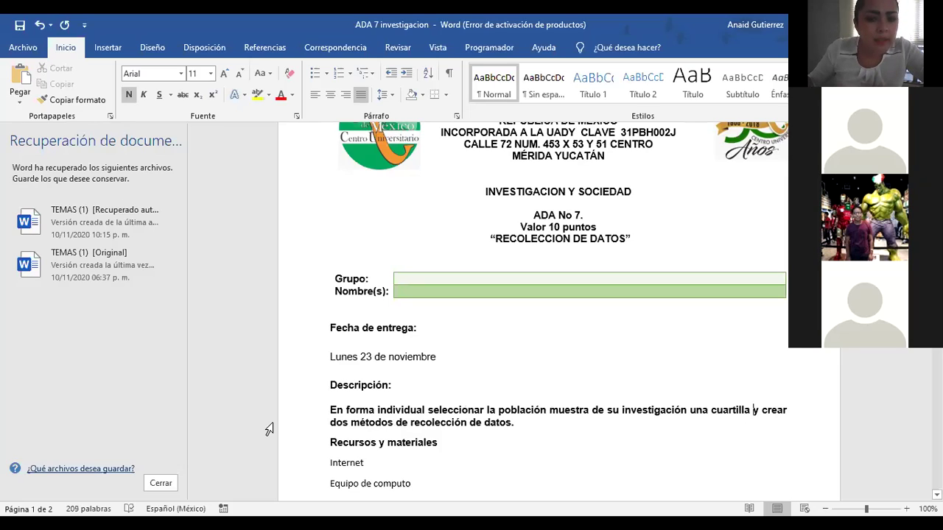
# Step: Extend the Descripción sentence after "recolección de datos" with "cada una con 10,preguntas"
pyautogui.press('Down')
pyautogui.write('co')
pyautogui.press('BackSpace')
pyautogui.press('BackSpace')
pyautogui.press('BackSpace')
pyautogui.press('BackSpace')
pyautogui.write('cada uan')
pyautogui.press('BackSpace')
pyautogui.press('BackSpace')
pyautogui.press('BackSpace')
pyautogui.write('na co')
pyautogui.write(',pre')
pyautogui.press('BackSpace')
pyautogui.write('guntas')
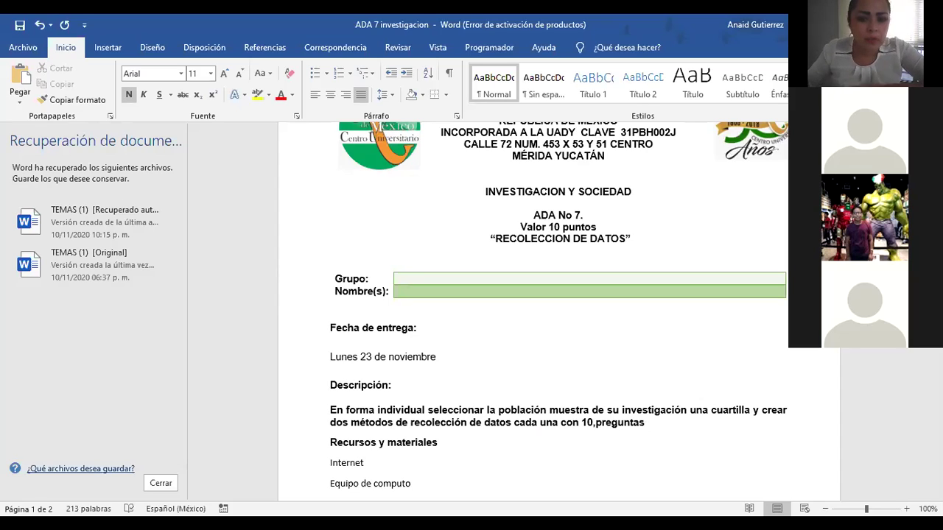
# Step: Replace the comma between "10" and "preguntas" with a space and end the Descripción sentence with a period
pyautogui.click(597, 425)
pyautogui.press('BackSpace')
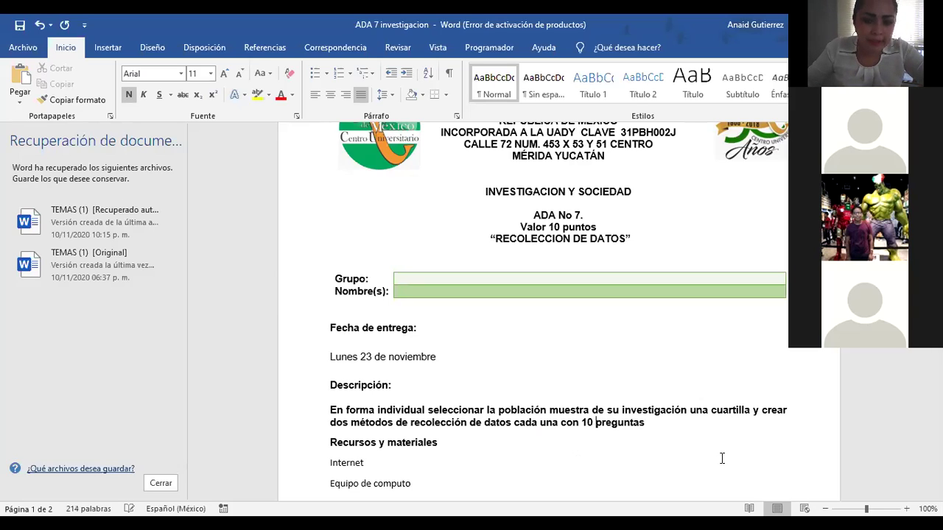
pyautogui.click(650, 421)
pyautogui.write('.')
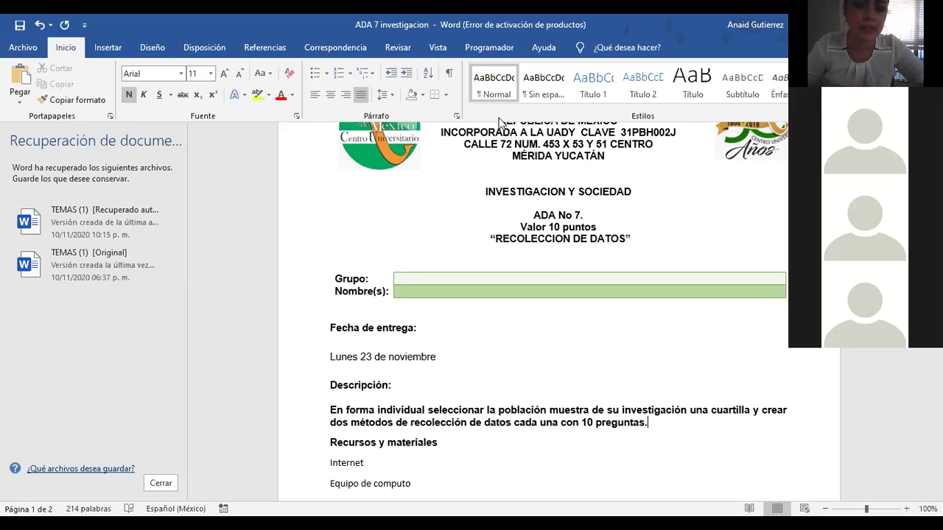
# Step: Save a copy of the document as "ADA 7 investigacion 2-H" in the SEGUNDO E,G Y H INVESTIGACION folder
pyautogui.click(21, 59)
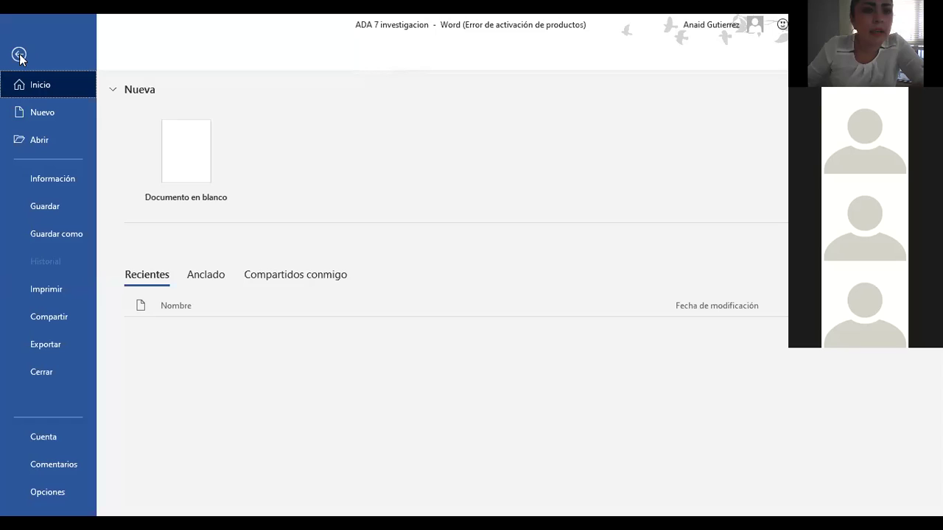
pyautogui.click(62, 232)
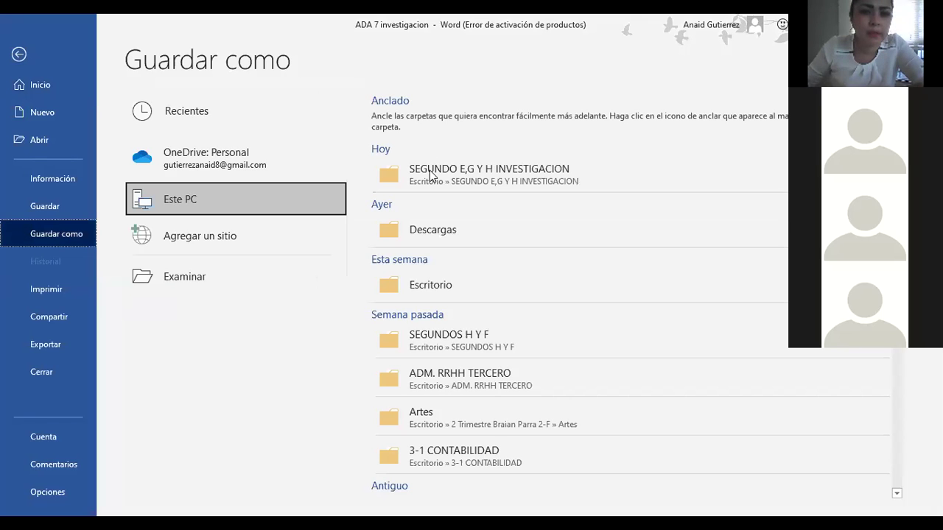
pyautogui.click(428, 170)
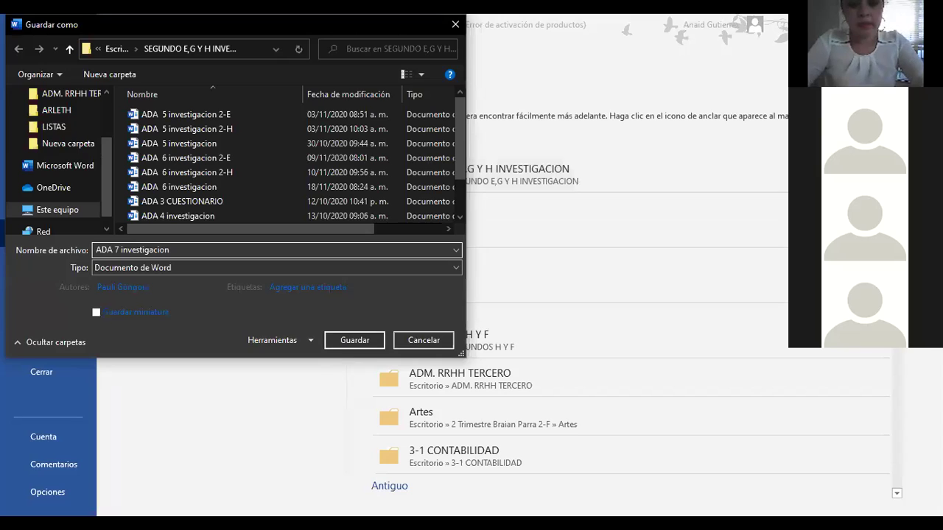
pyautogui.write('2-H')
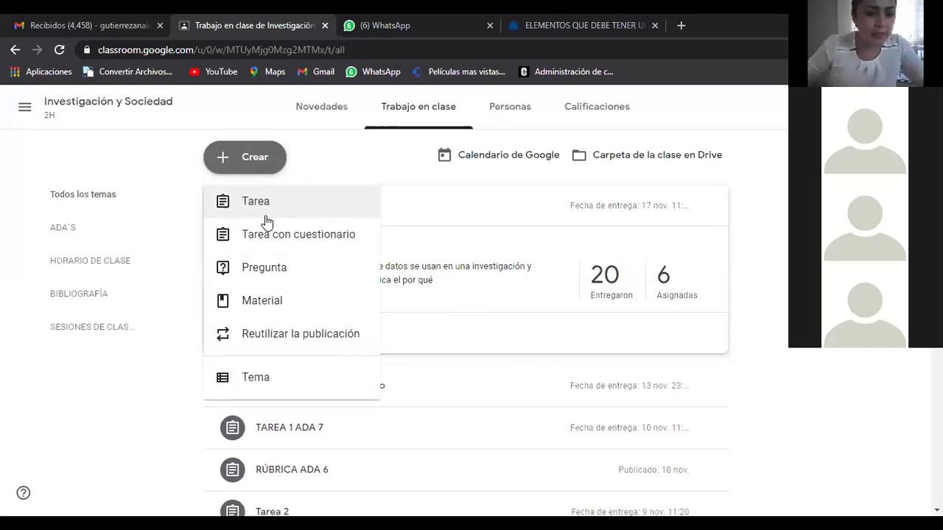
# Step: Create a new Tarea in the 2H Investigación y Sociedad class in Google Classroom, titled "RUBRICA ADA 7"
pyautogui.click(260, 169)
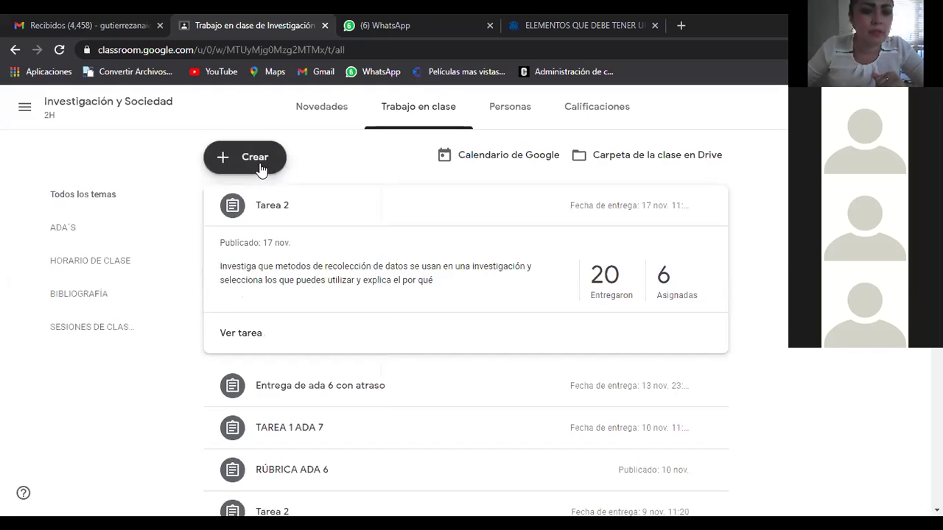
pyautogui.click(260, 170)
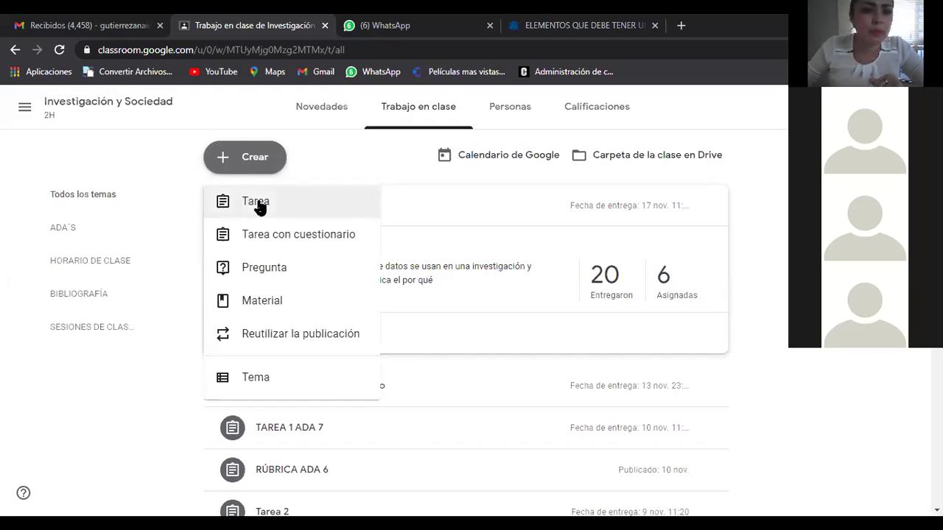
pyautogui.click(260, 206)
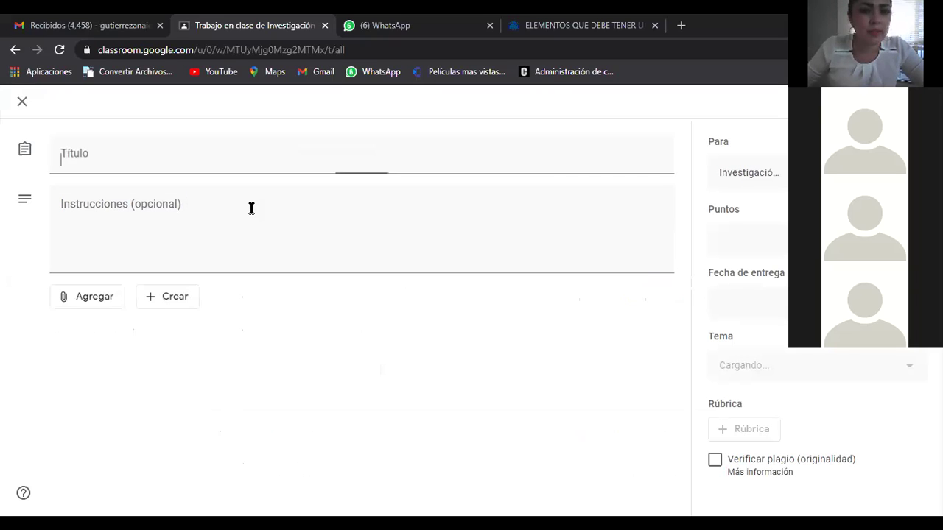
pyautogui.write('RUBRICA ADA 7')
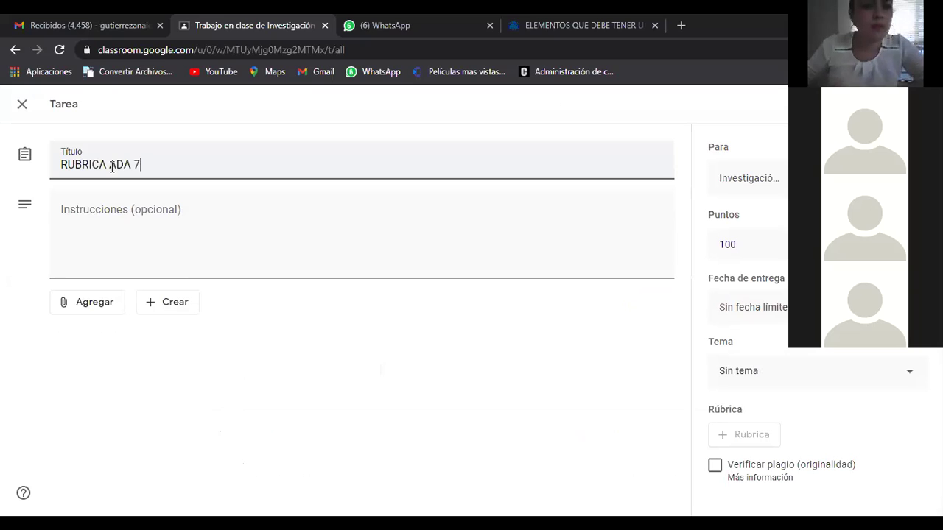
# Step: Enter the assignment instructions "Se entrega el lunes 23 de noviembre", correcting the misspelled words
pyautogui.click(87, 235)
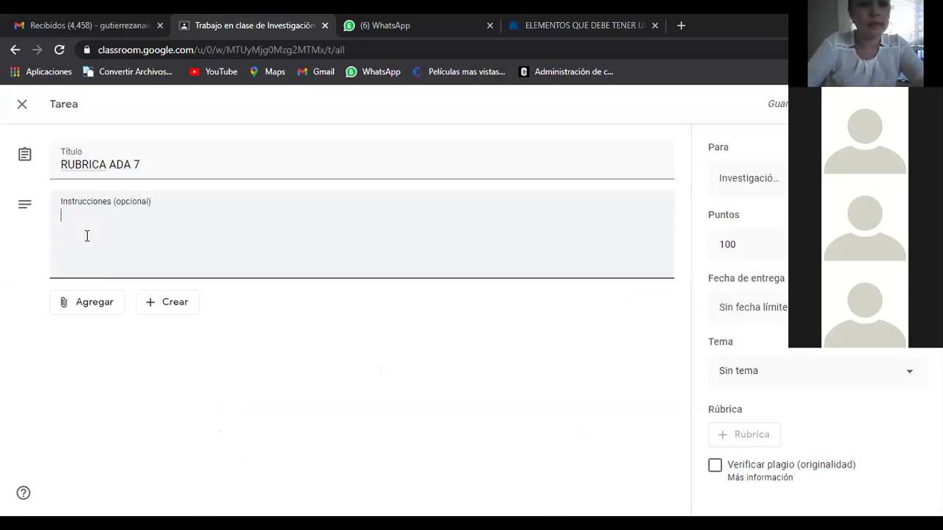
pyautogui.write('Se')
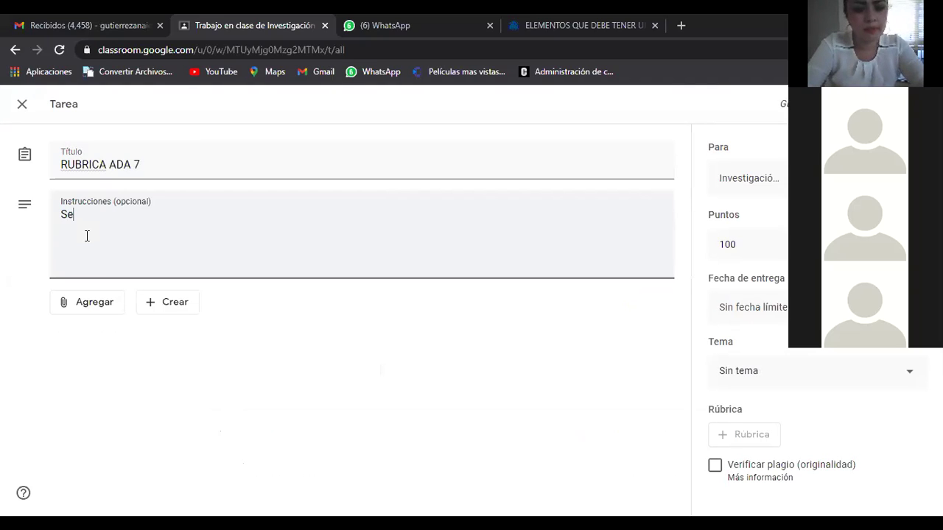
pyautogui.write(' entrega ellunes 23 de novien')
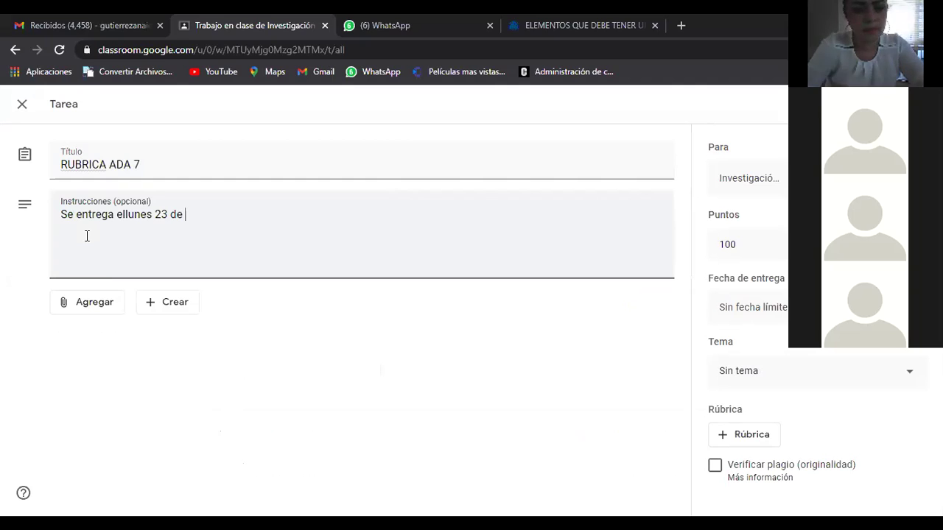
pyautogui.press('BackSpace')
pyautogui.write('mbre')
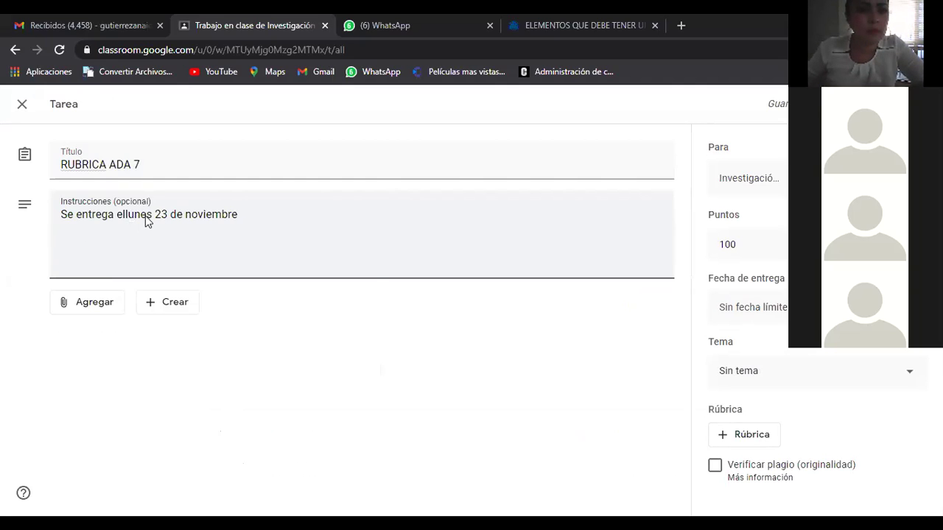
pyautogui.rightClick(132, 216)
pyautogui.press('Down')
pyautogui.press('Return')
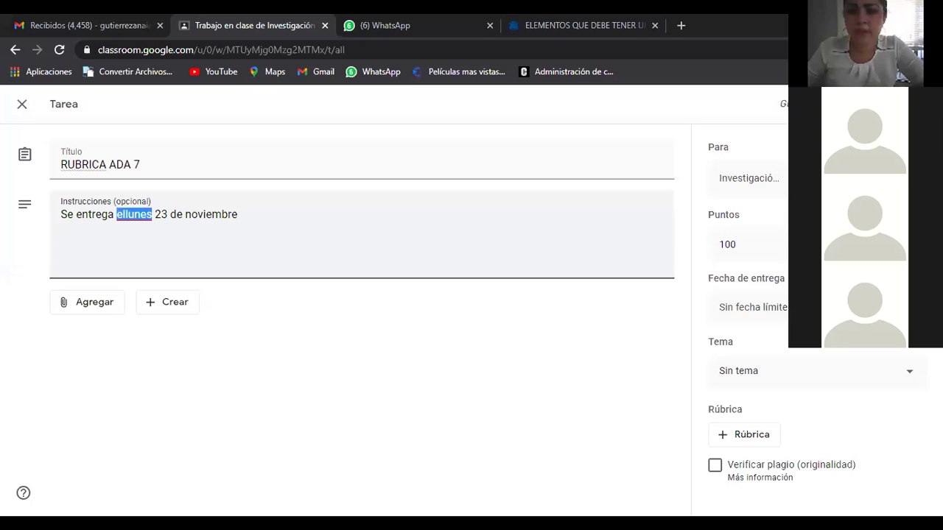
# Step: Set the assignment's due date to 23 nov. 2020 at 23:59
pyautogui.click(773, 307)
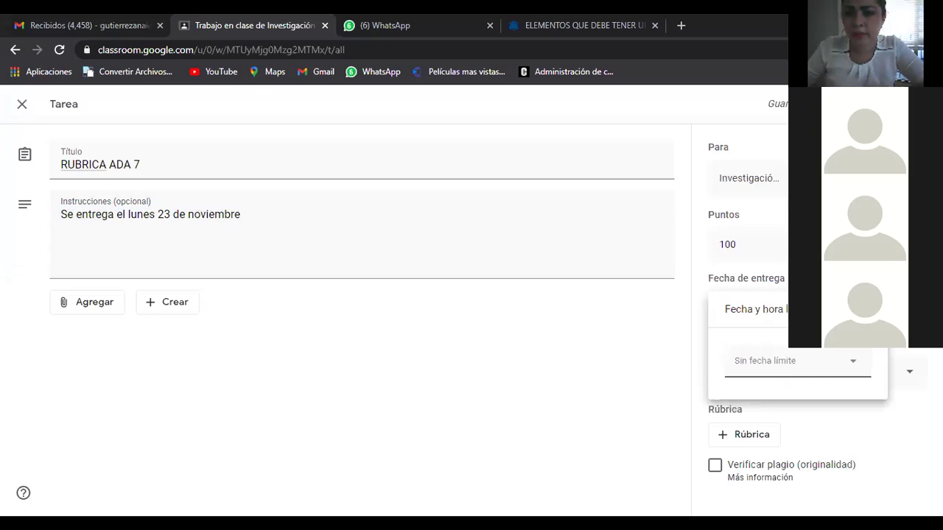
pyautogui.click(814, 376)
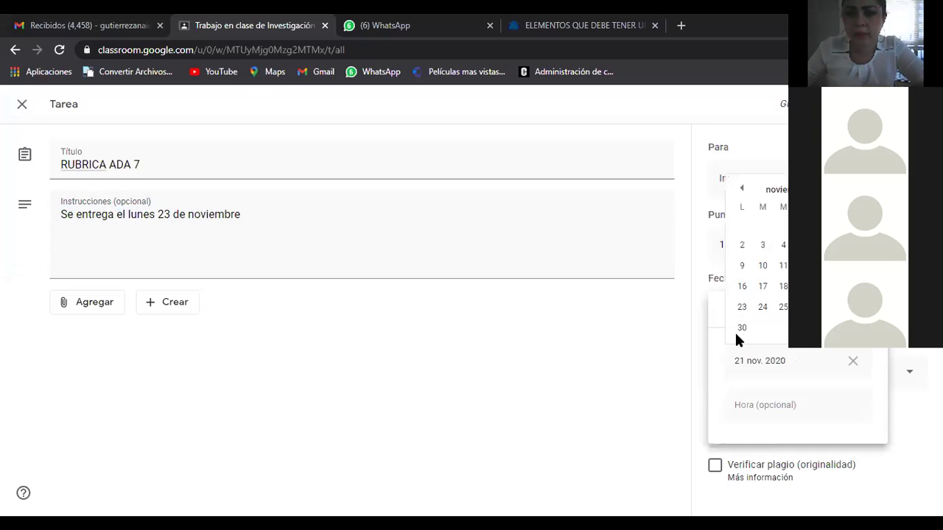
pyautogui.click(742, 307)
pyautogui.click(771, 405)
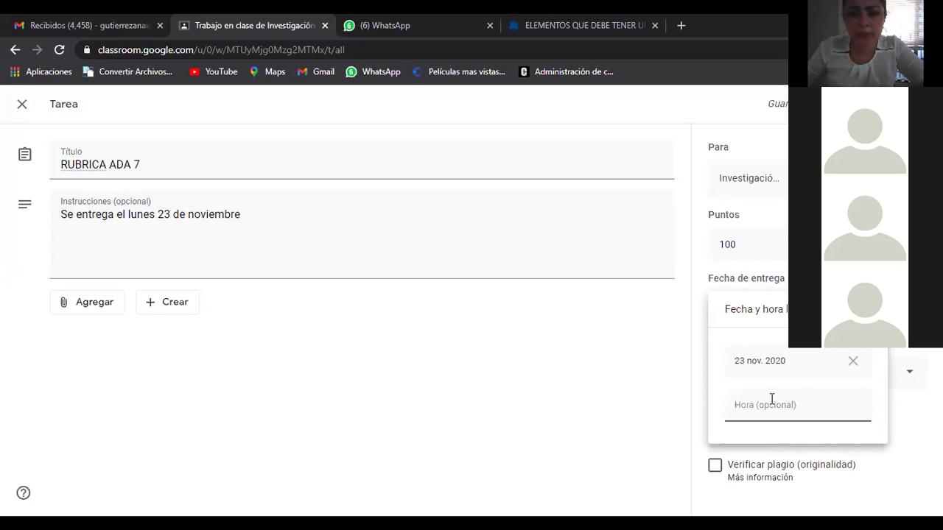
pyautogui.write('23:59')
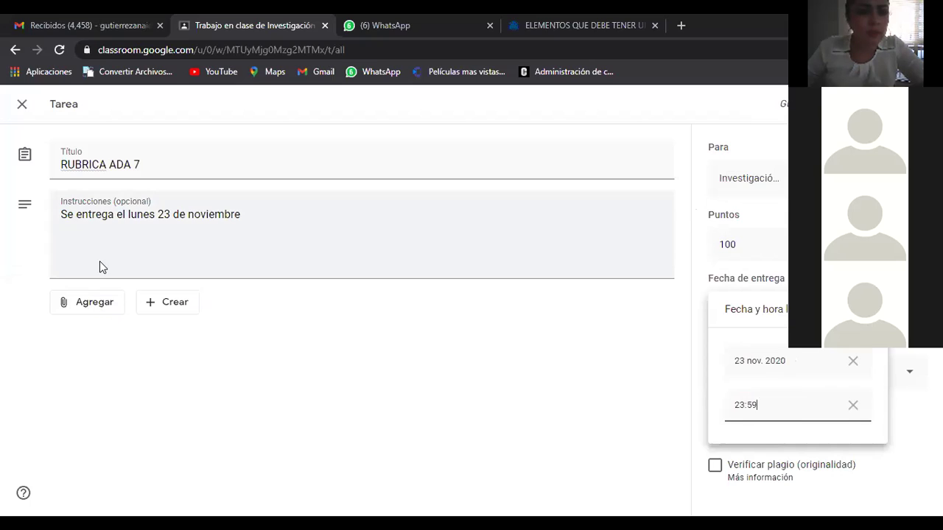
# Step: Attach the file "ADA 7 investigacion 2-H" from the SEGUNDO E,G Y H INVESTIGACION folder on the Escritorio to the assignment
pyautogui.click(96, 307)
pyautogui.click(96, 307)
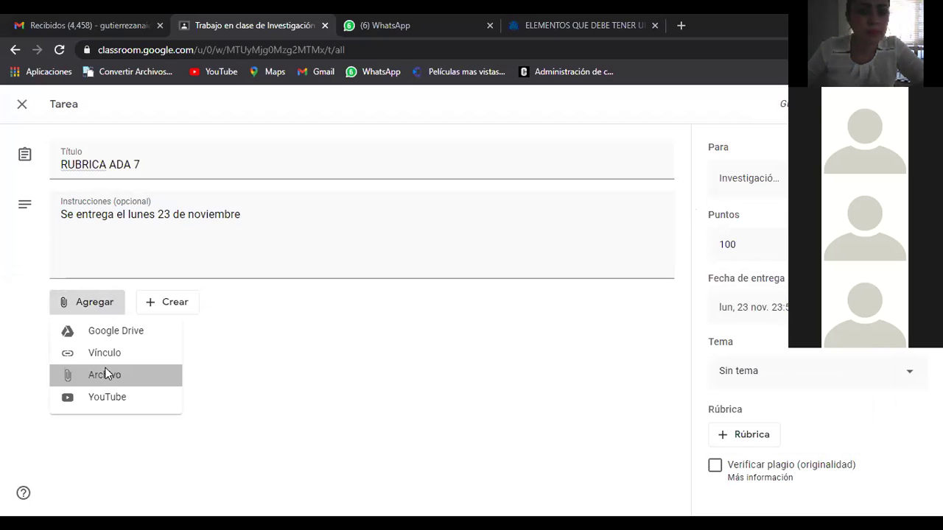
pyautogui.click(106, 374)
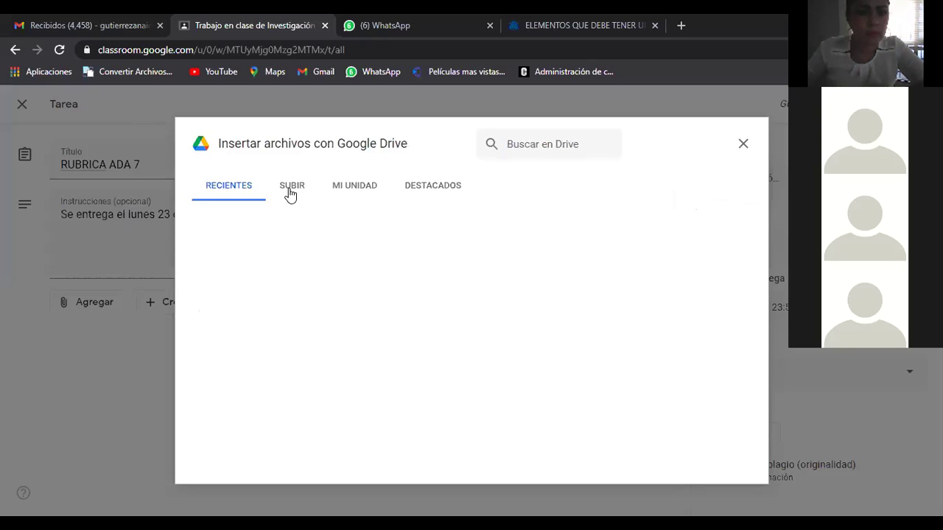
pyautogui.click(290, 193)
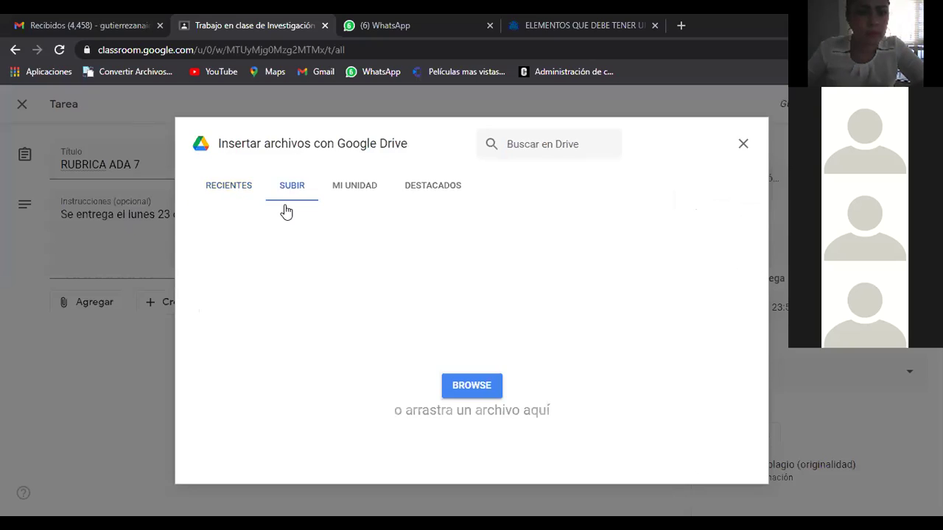
pyautogui.click(485, 388)
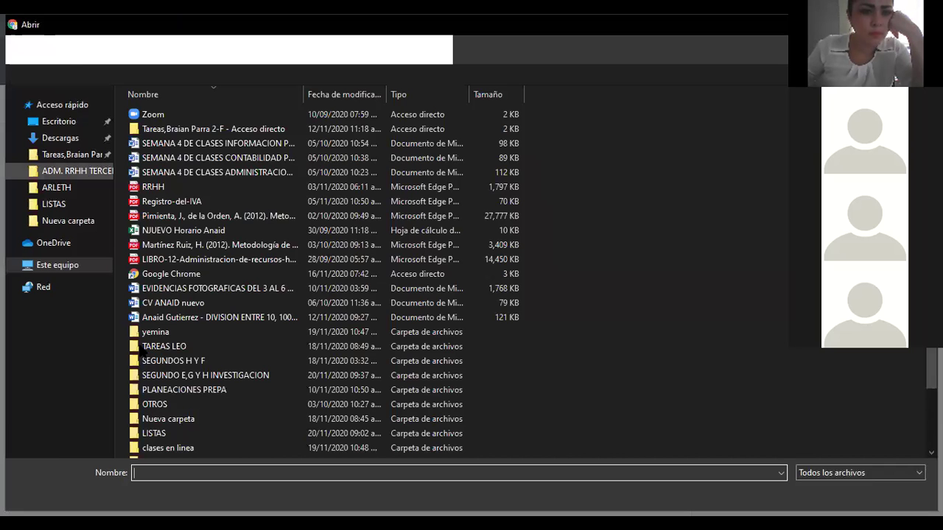
pyautogui.doubleClick(158, 377)
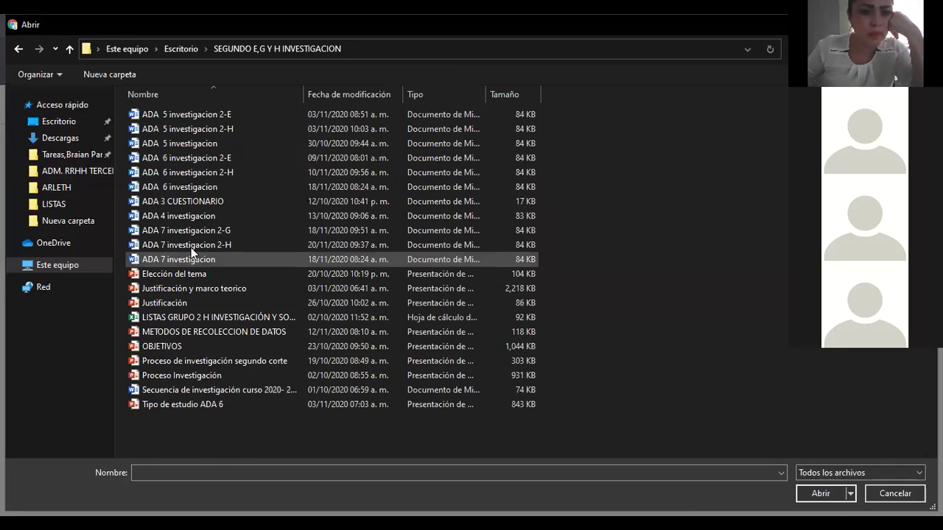
pyautogui.click(191, 247)
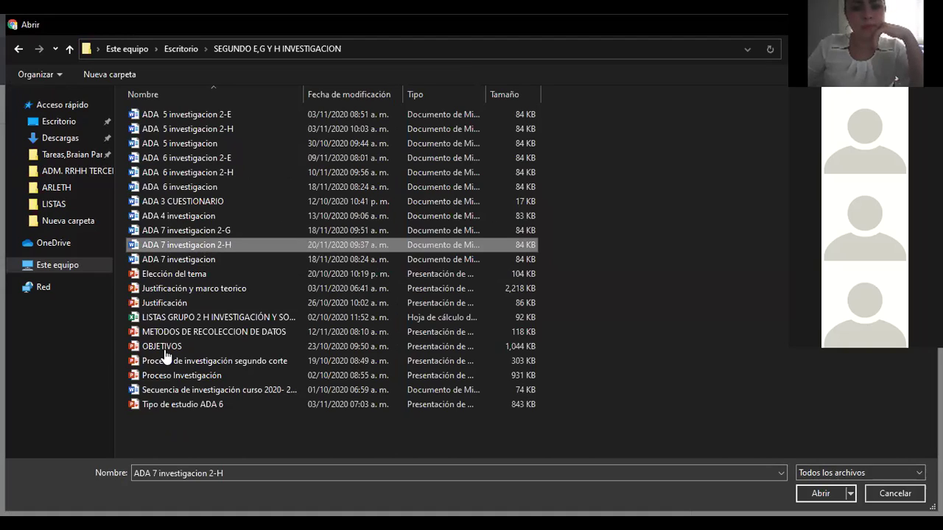
pyautogui.press('Return')
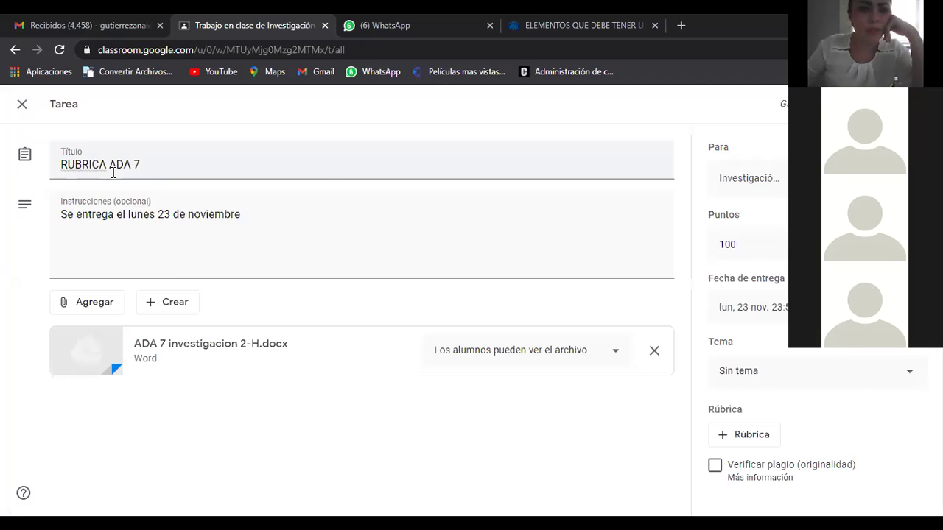
# Step: Correct the spelling in the assignment title so it reads "RÚBRICA ADA 7"
pyautogui.rightClick(78, 164)
pyautogui.click(118, 174)
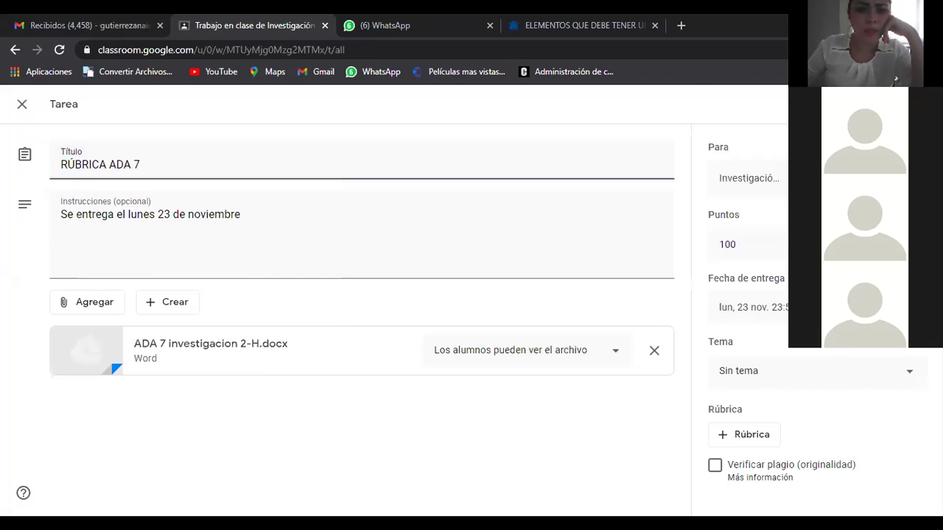